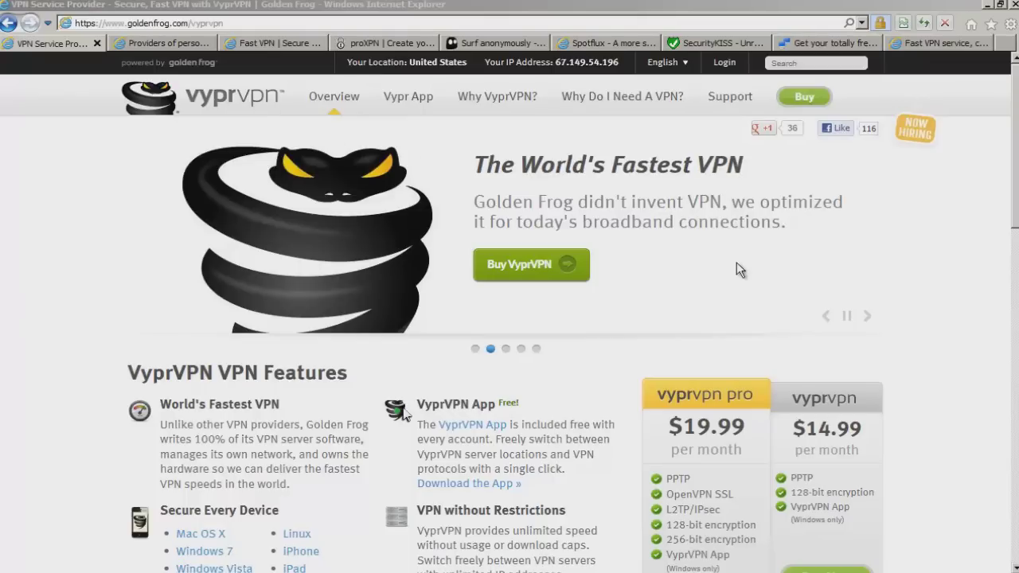
Look over the WiTopia, PureVPN, proXPN and CyberGhost home pages among the open VPN provider sites.
left_click(159, 43)
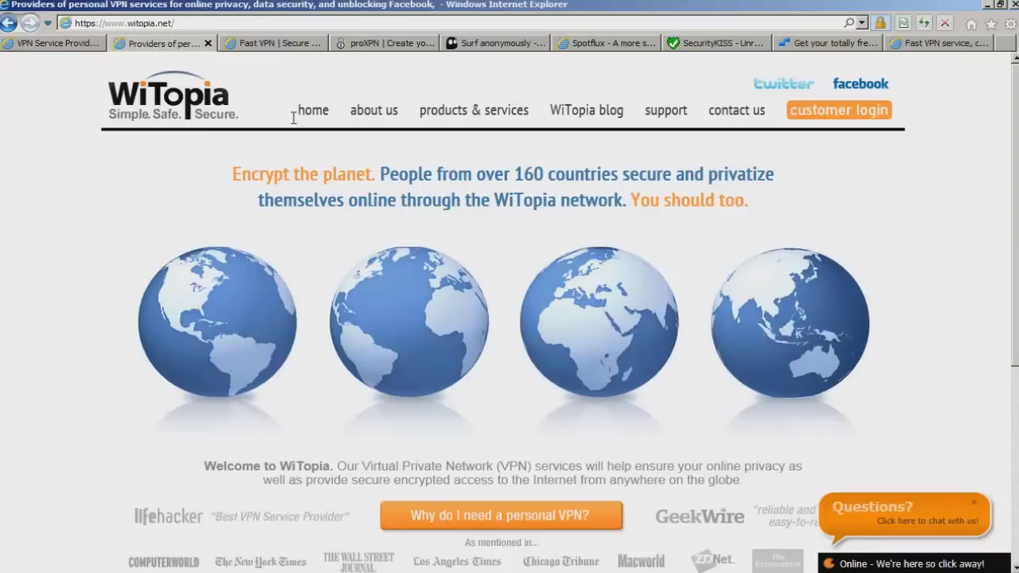
left_click(272, 40)
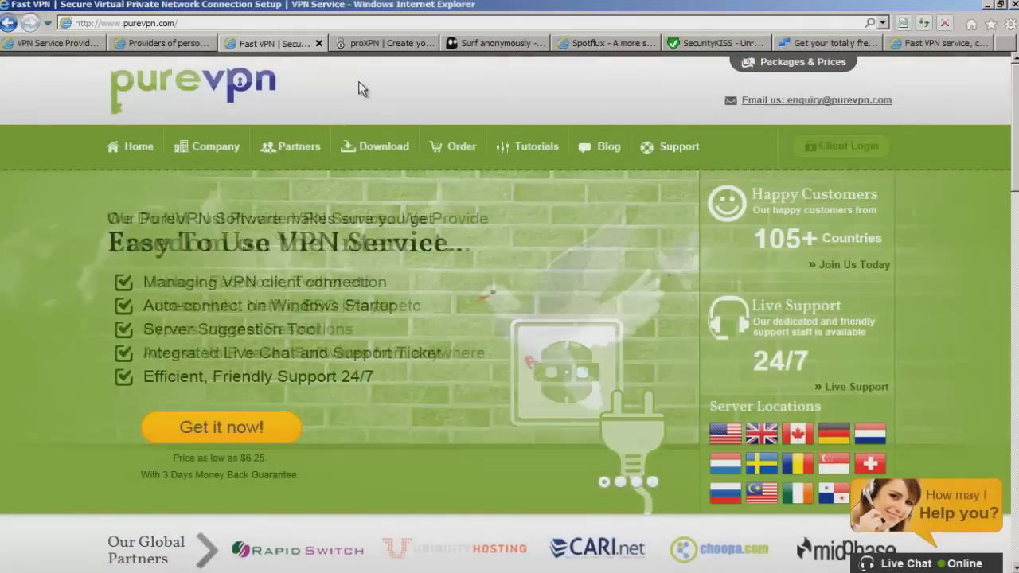
left_click(379, 45)
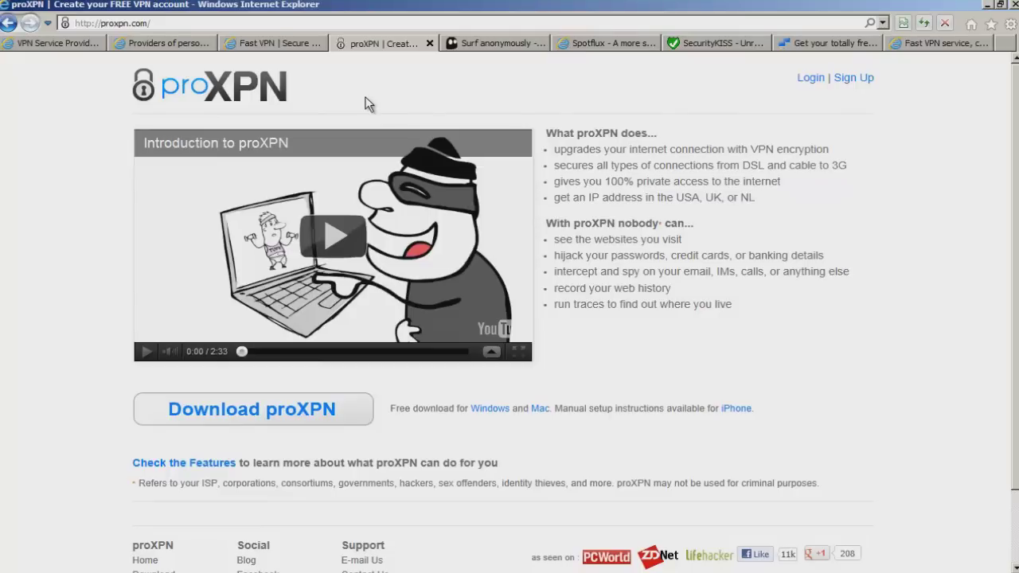
left_click(484, 49)
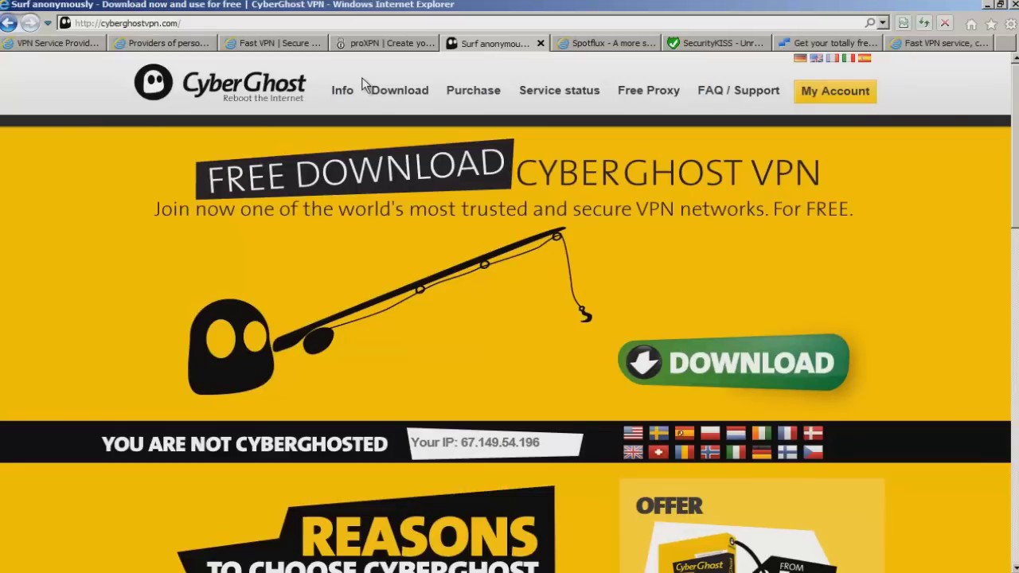
Examine the Spotflux home page, including its PC and Mac download section.
left_click(610, 43)
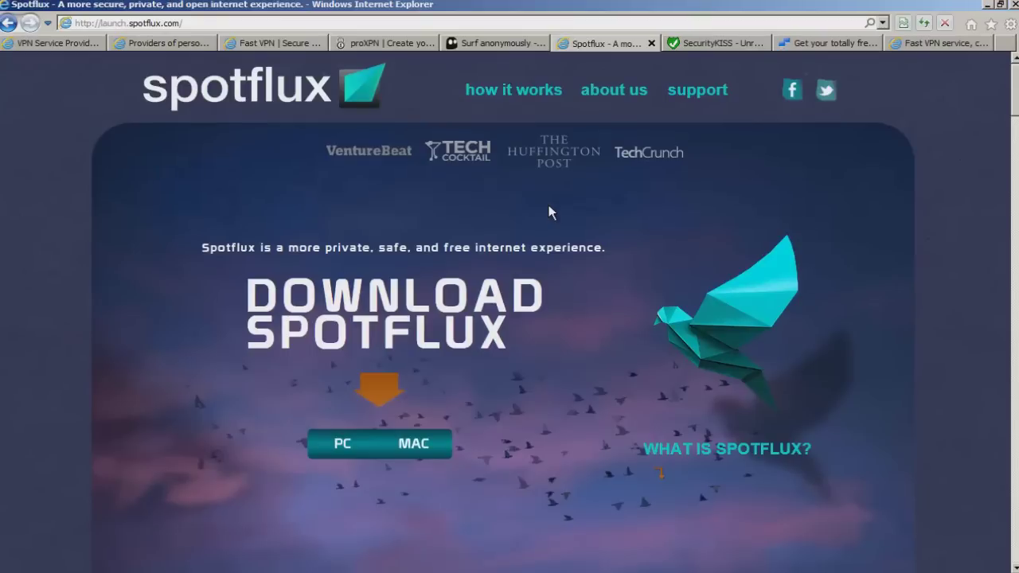
scroll(527, 254, "down", 1)
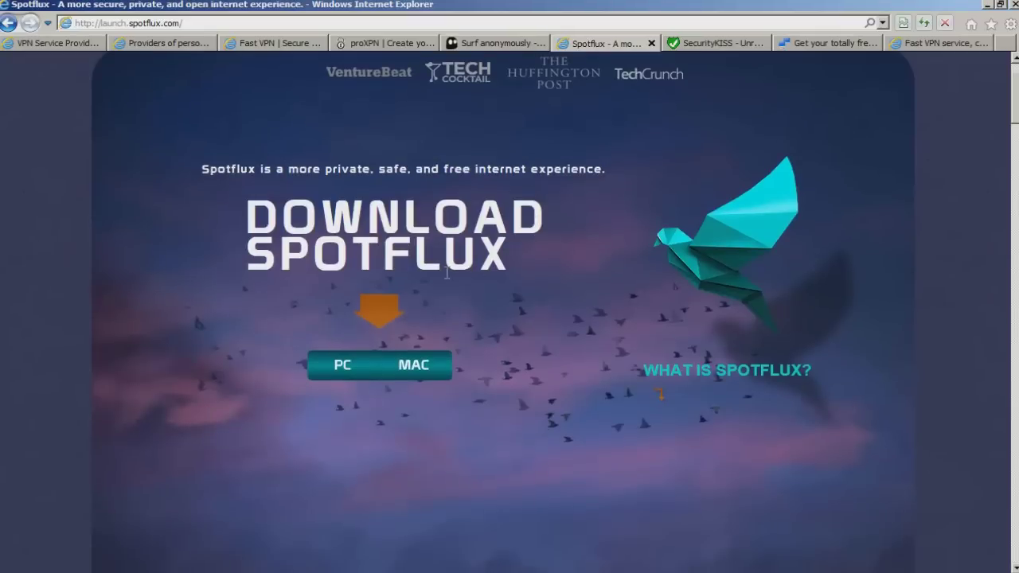
scroll(478, 295, "down", 1)
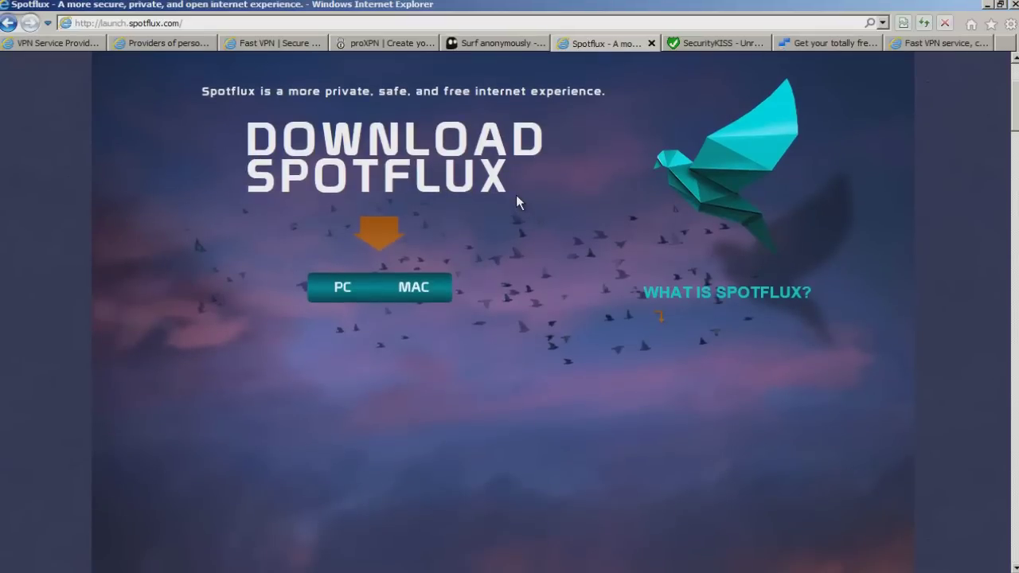
scroll(516, 195, "down", 1)
scroll(515, 195, "up", 2)
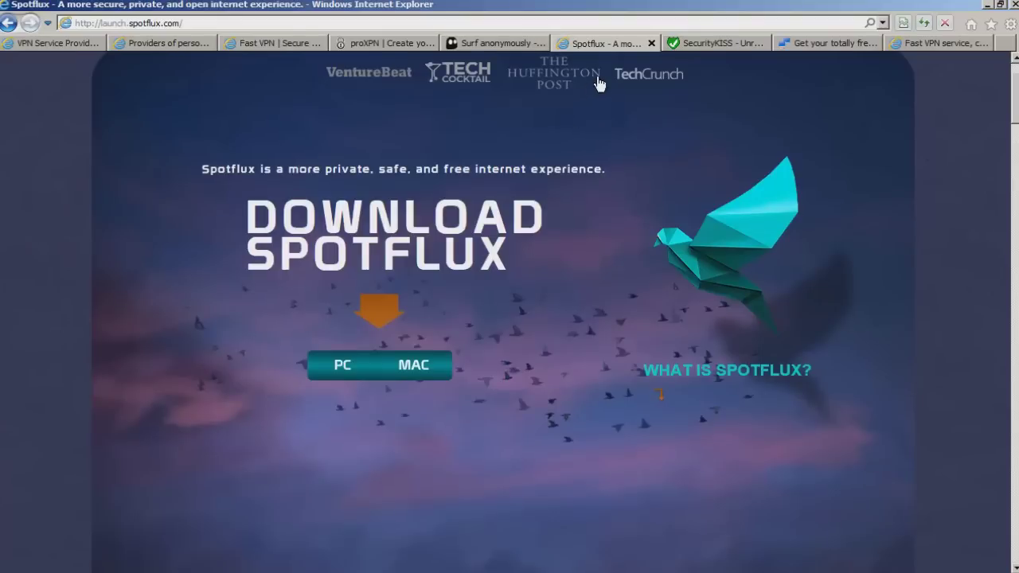
scroll(599, 84, "up", 1)
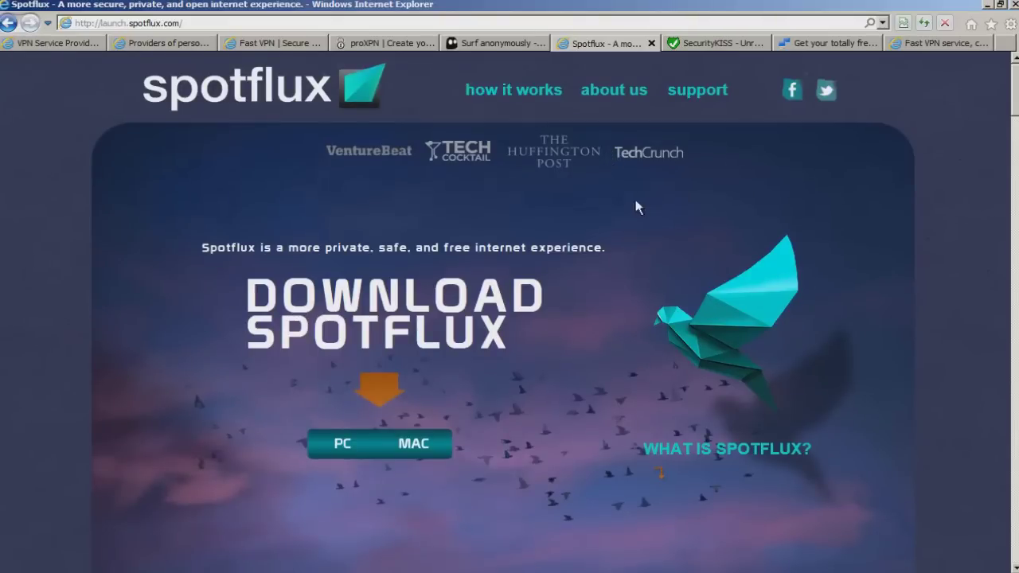
Look over the SecurityKISS, Your Free VPN and TorVPN websites.
left_click(702, 44)
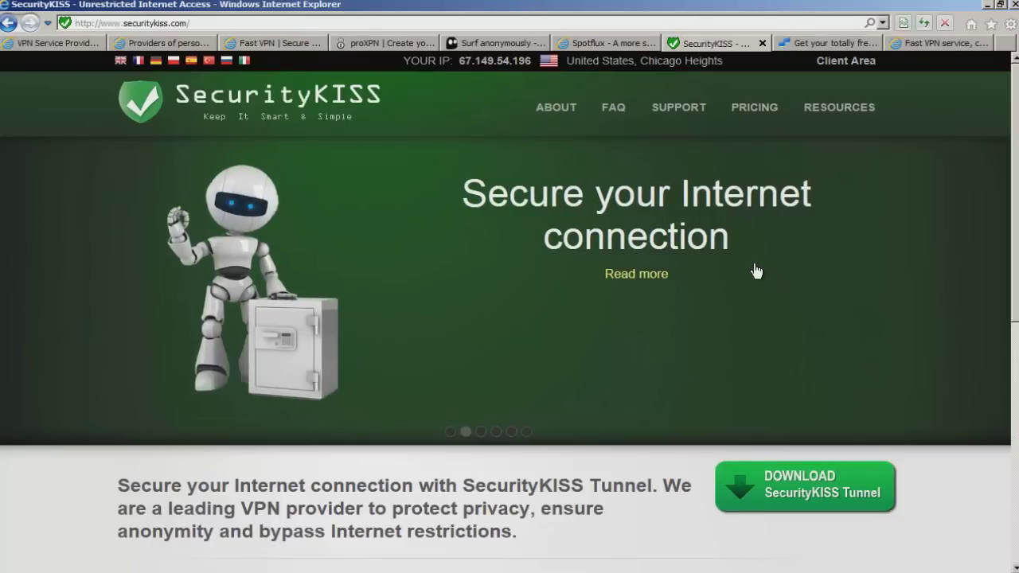
left_click(817, 44)
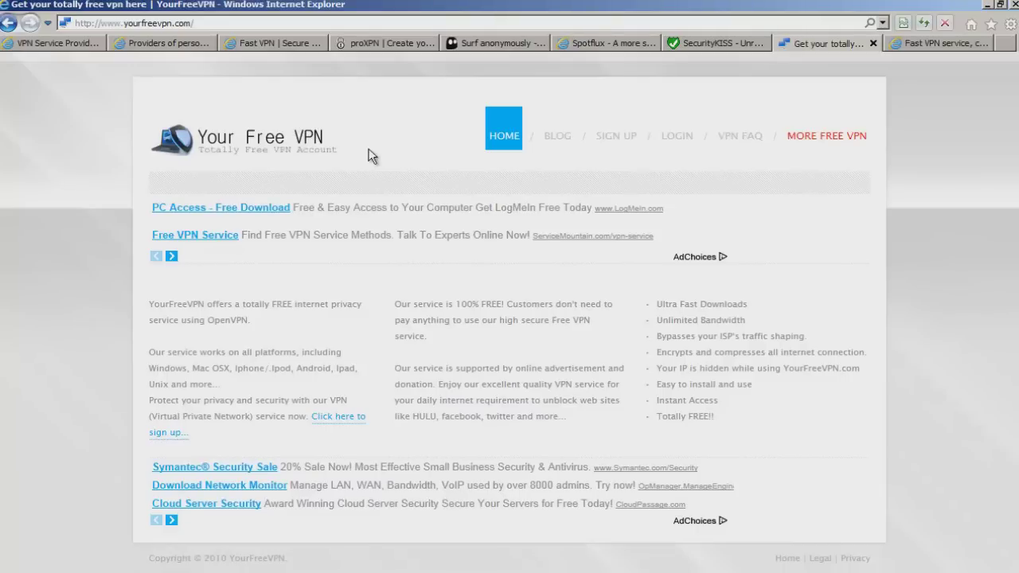
left_click(911, 46)
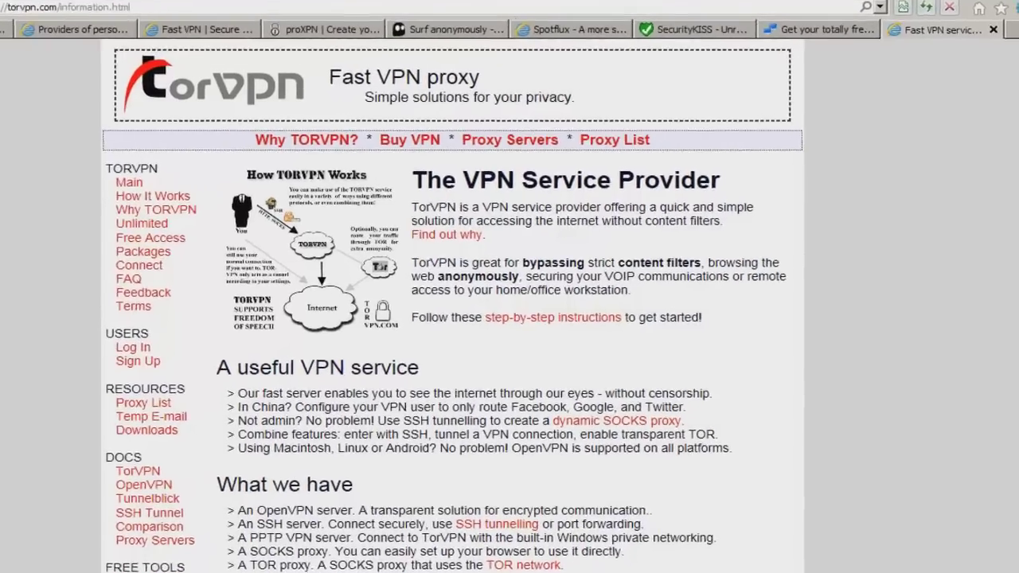
Start a new VPN connection from the browser's Internet connection options and set its Internet address to pptp.spotflux.com.
left_click(1018, 7)
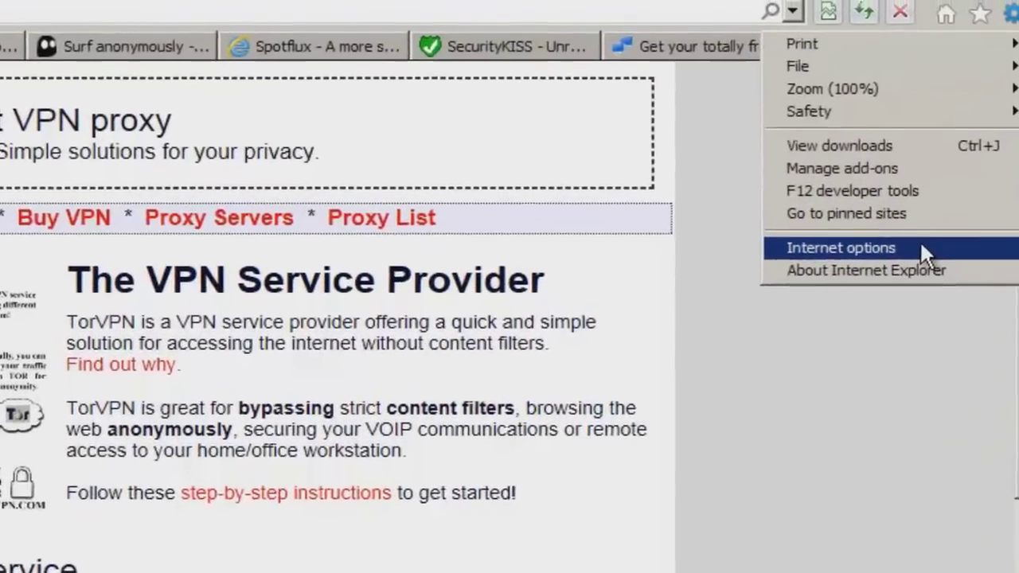
left_click(928, 216)
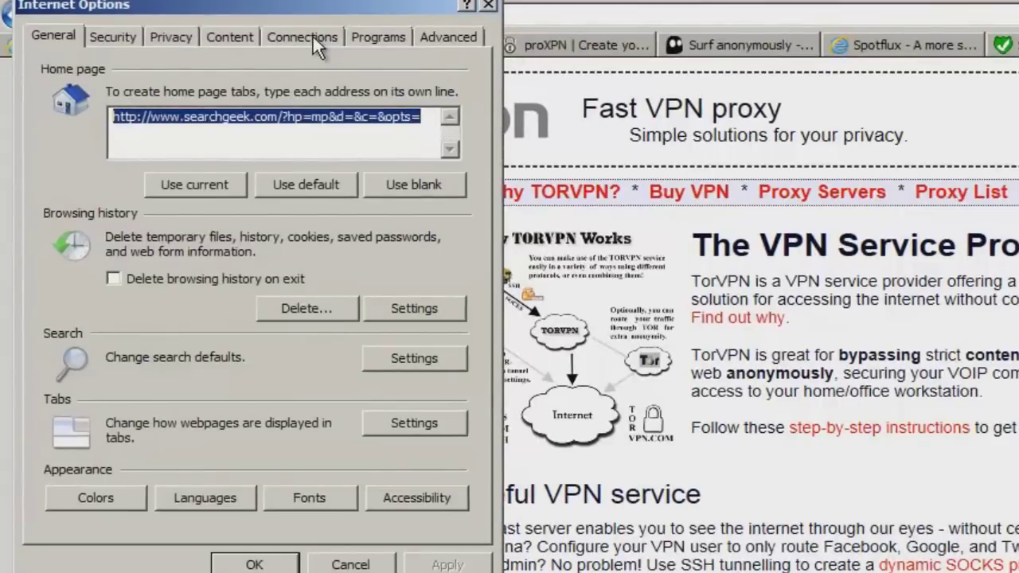
left_click(318, 35)
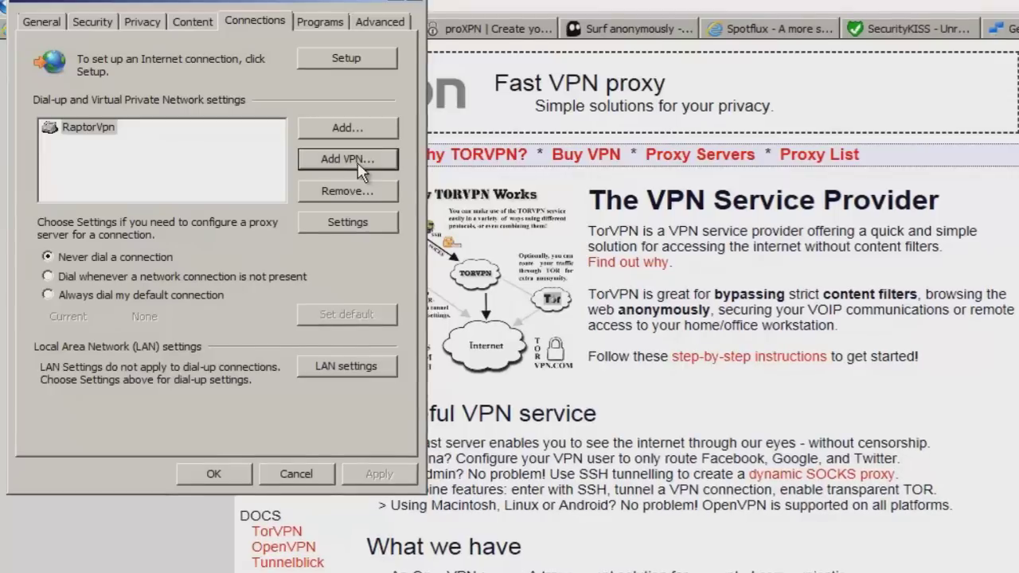
left_click(422, 200)
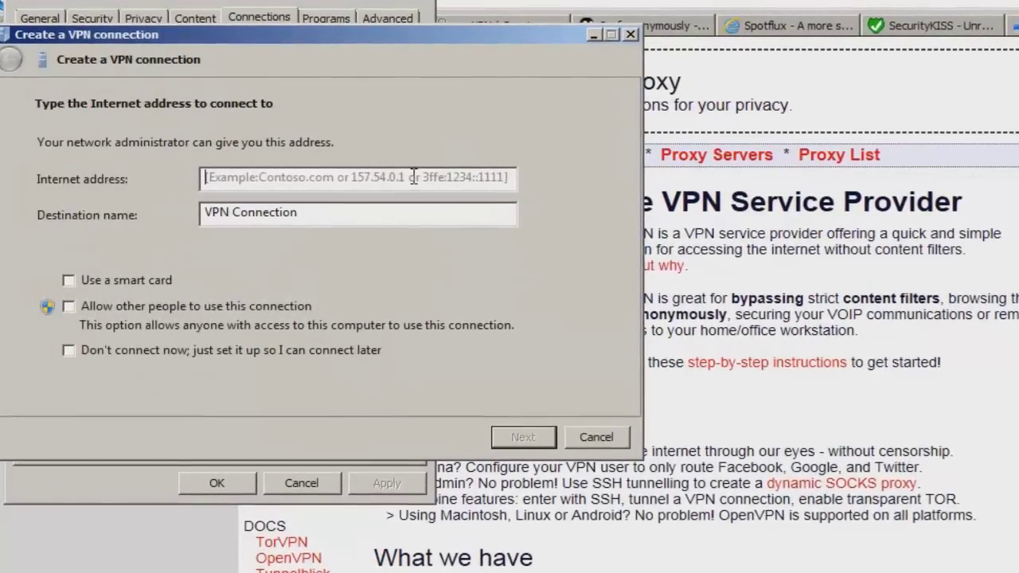
type("pptp")
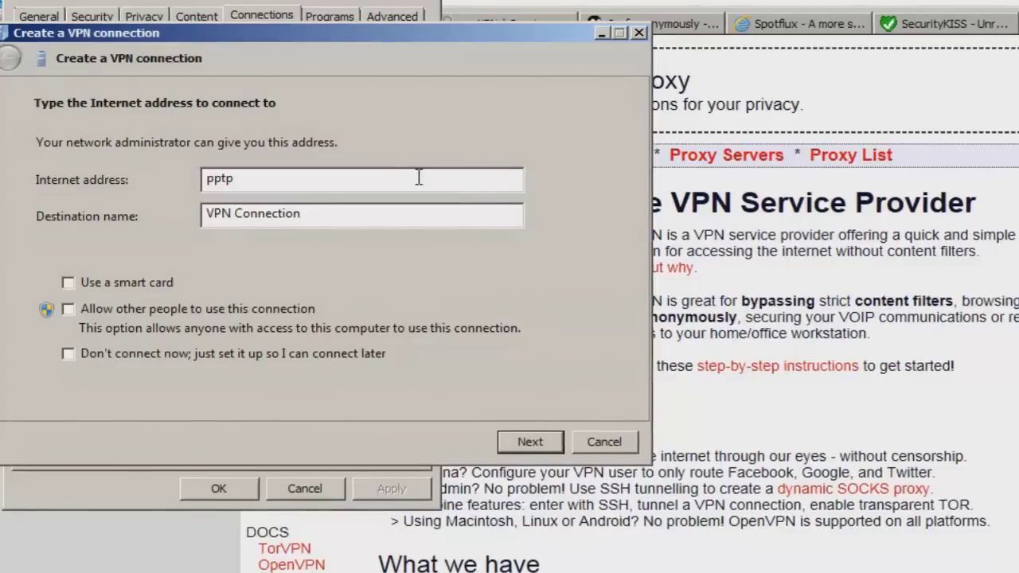
type(".")
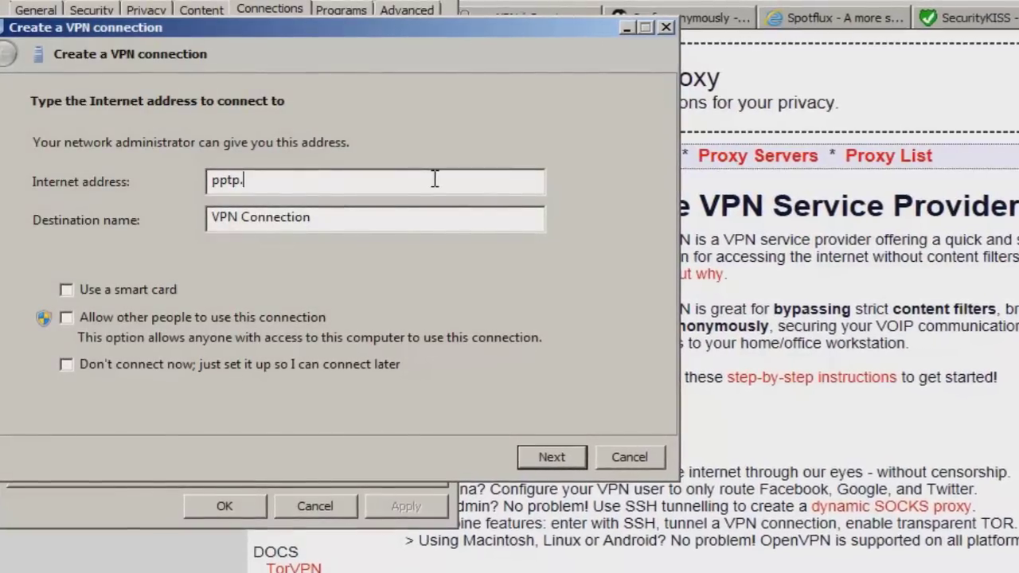
type("spot")
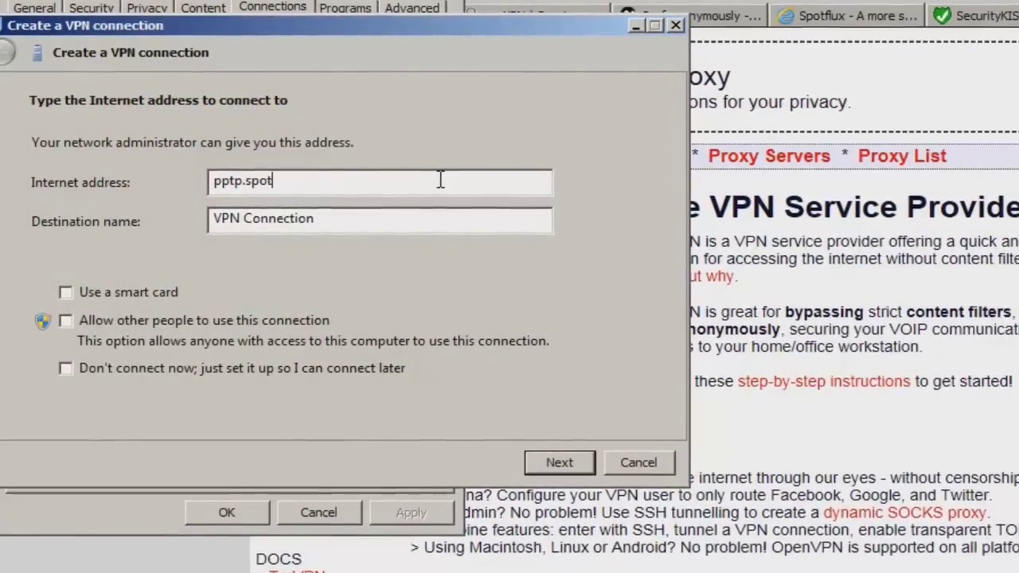
type("flux.")
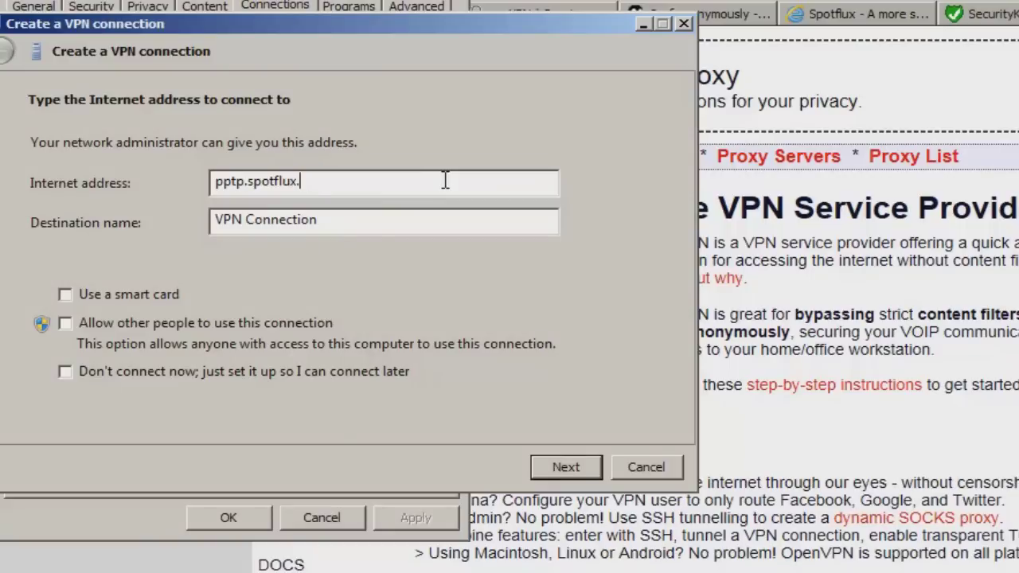
type("com")
Keep the destination name VPN Connection, connect to the VPN, and close the connection wizard.
left_click_drag(343, 225, 509, 243)
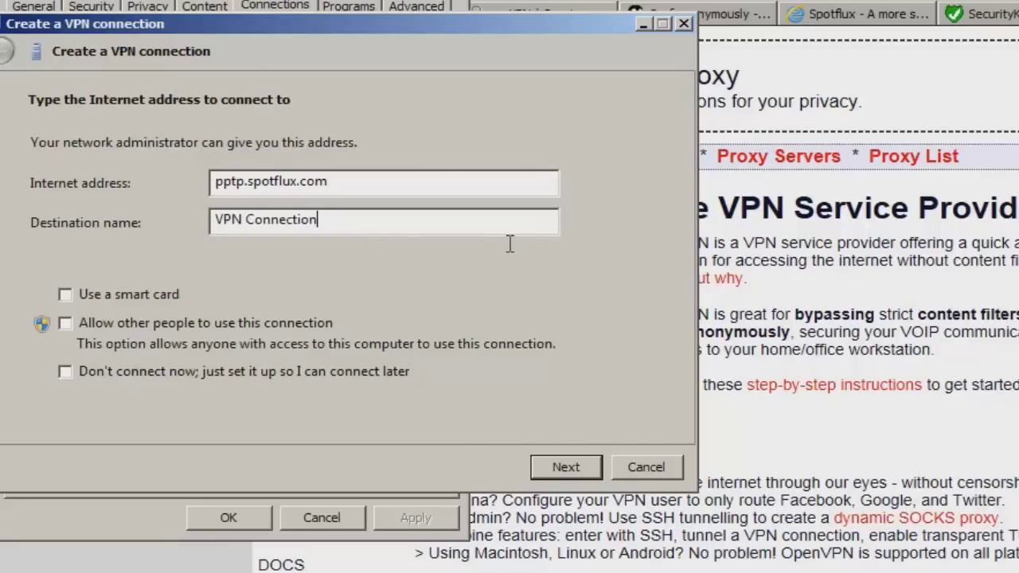
left_click(567, 467)
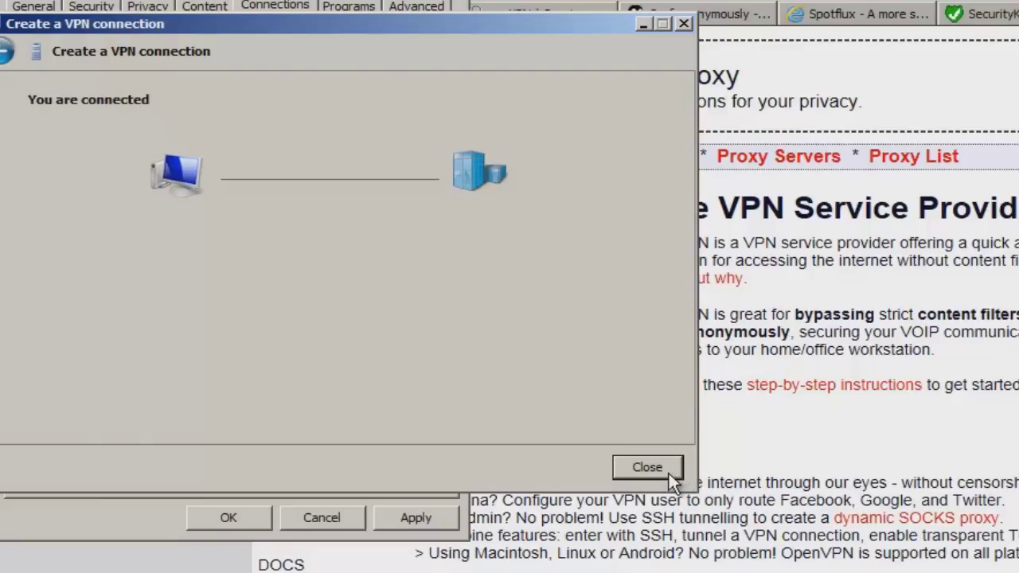
left_click(647, 468)
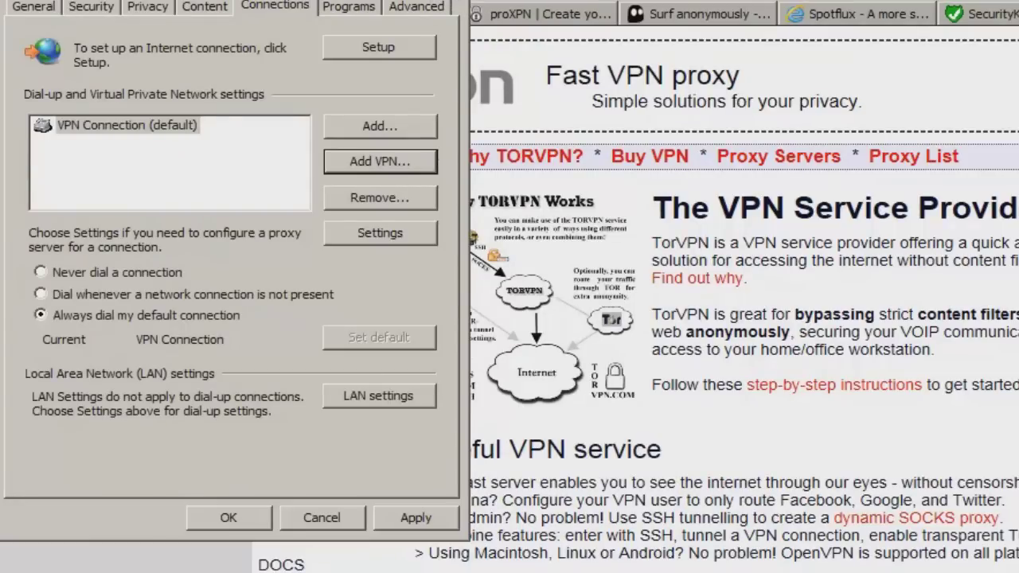
Run ipconfig in a Command Prompt, inspect the VPN Connection adapter's details, and close the window.
key("super")
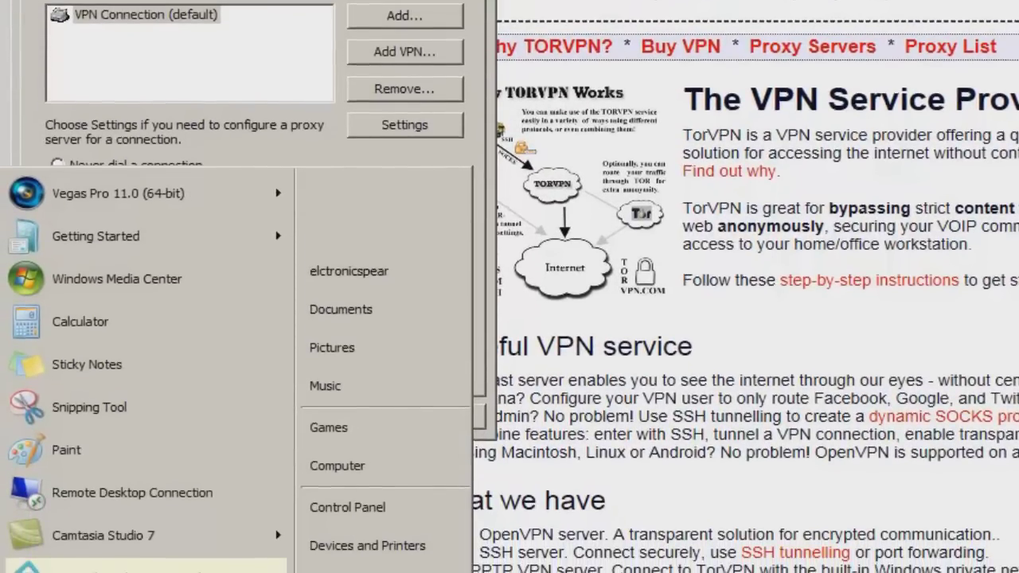
type("cmd")
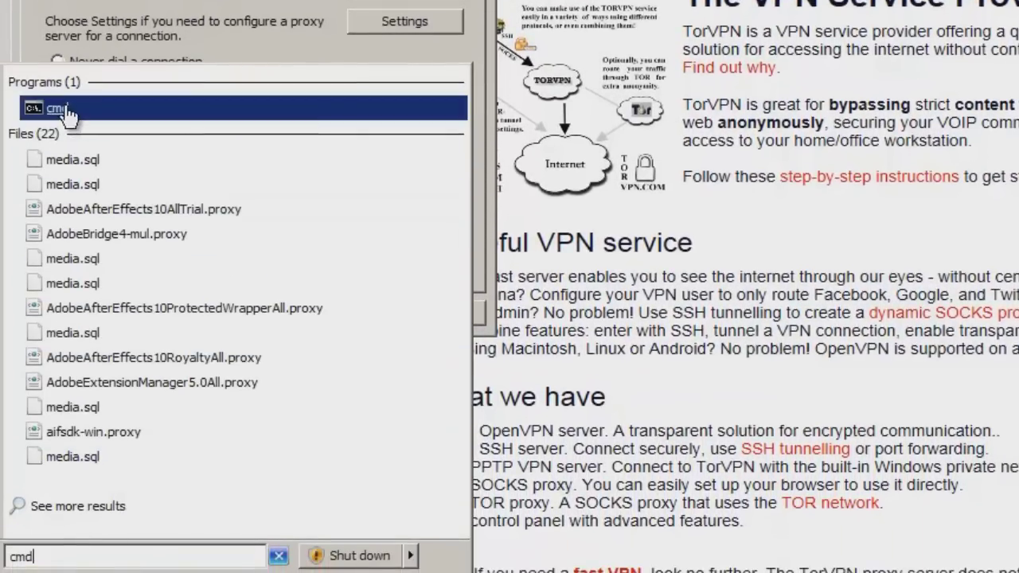
left_click(67, 110)
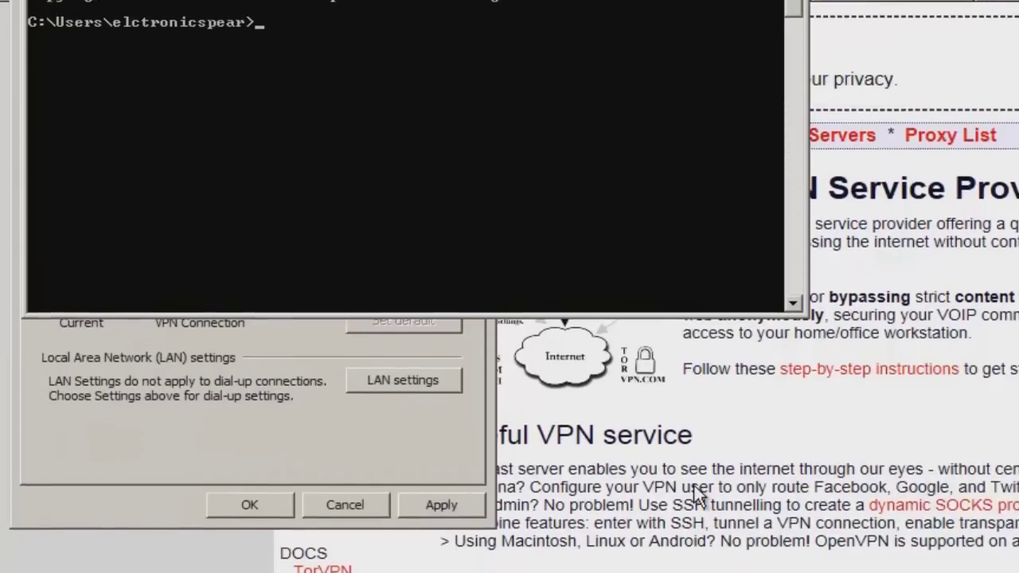
type("ipconfig")
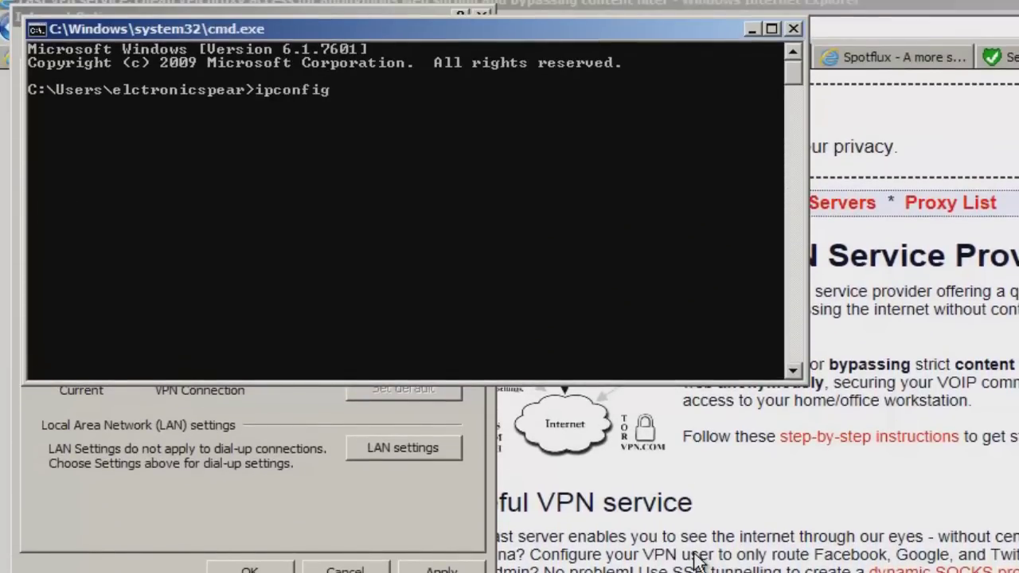
key("Return")
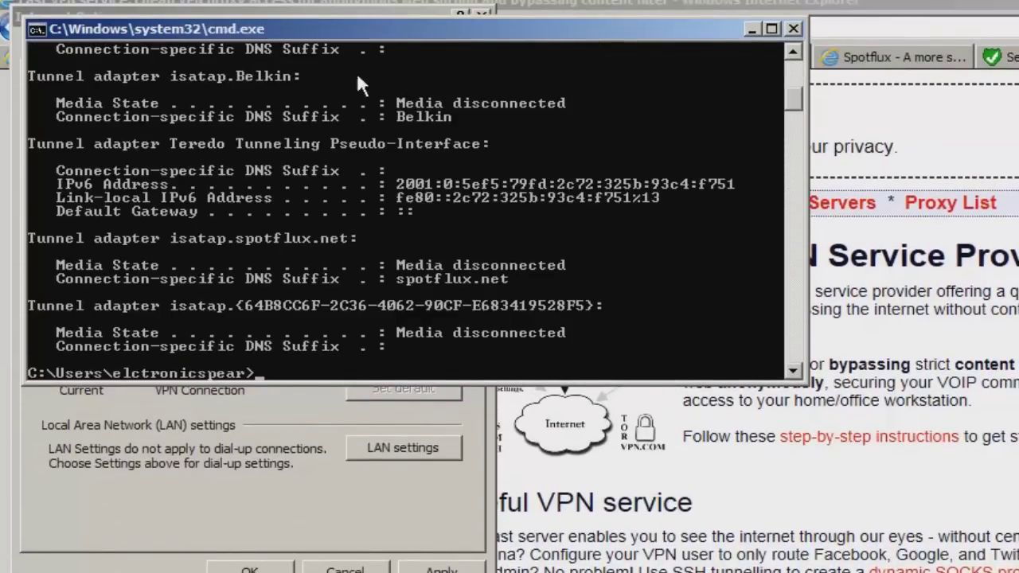
scroll(358, 88, "up", 9)
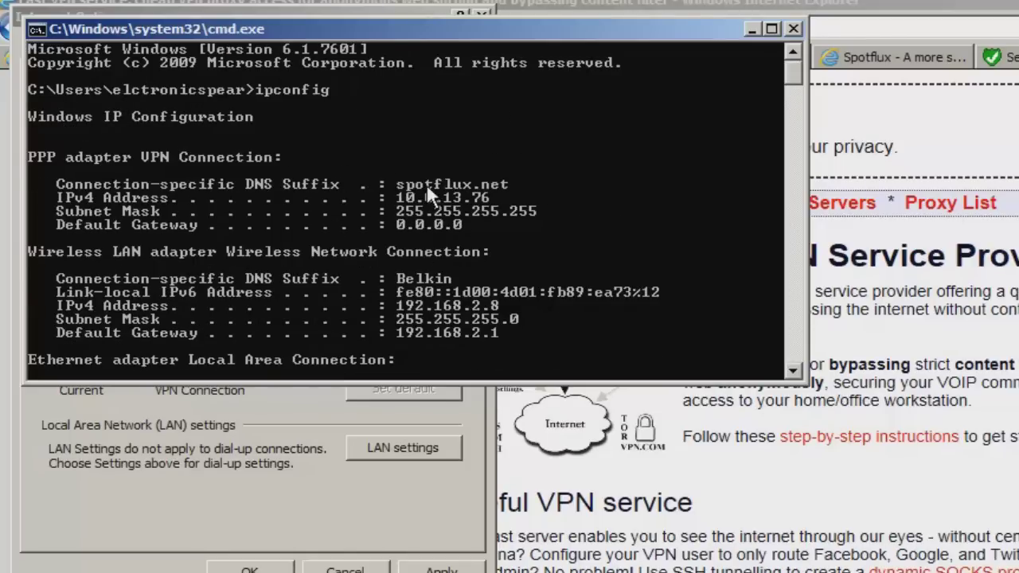
left_click_drag(494, 29, 540, 141)
scroll(780, 348, "down", 3)
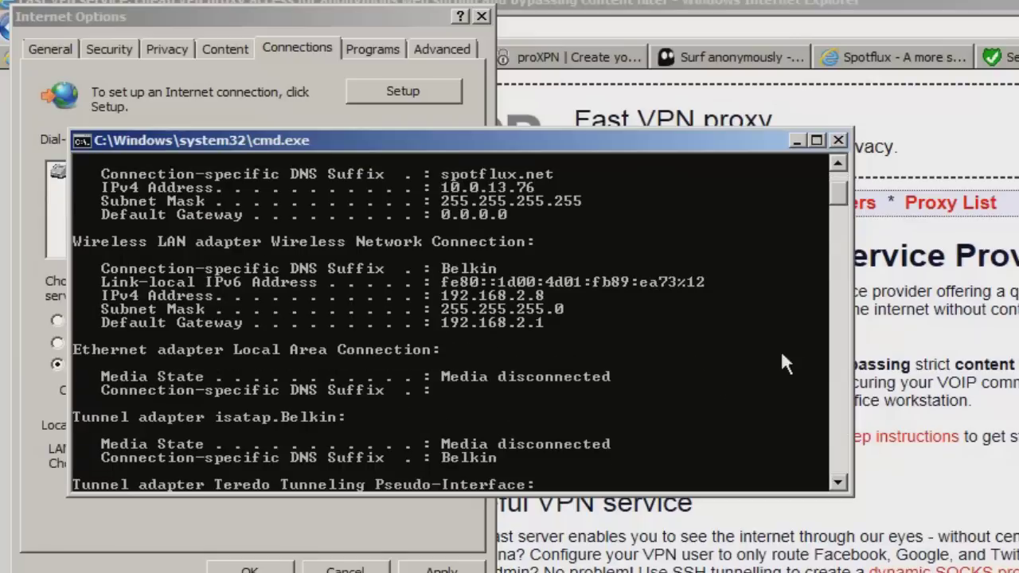
left_click(838, 141)
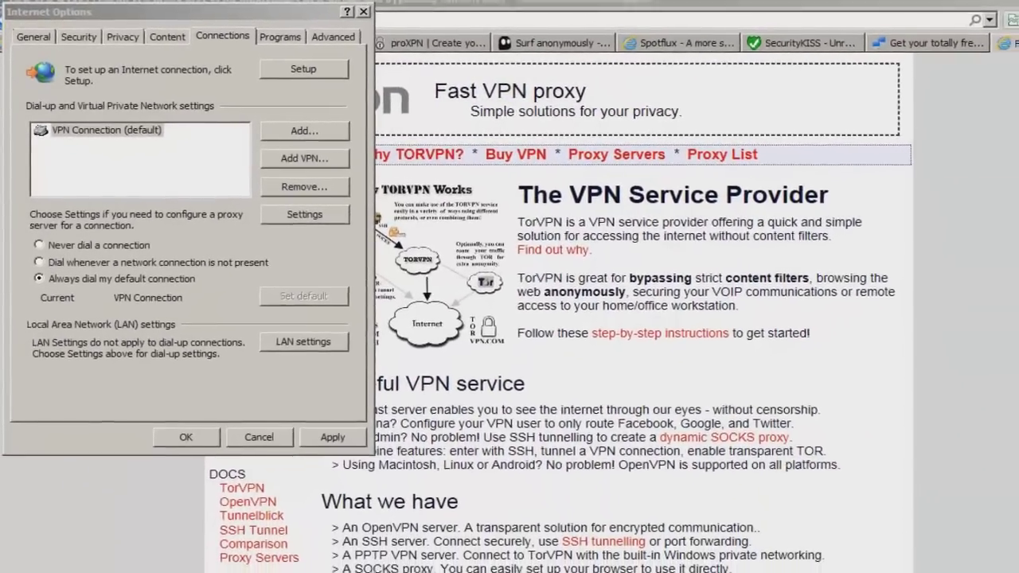
Review the active networks in the Control Panel's Network and Sharing Center, close it, and accept the Internet Options settings.
key("super")
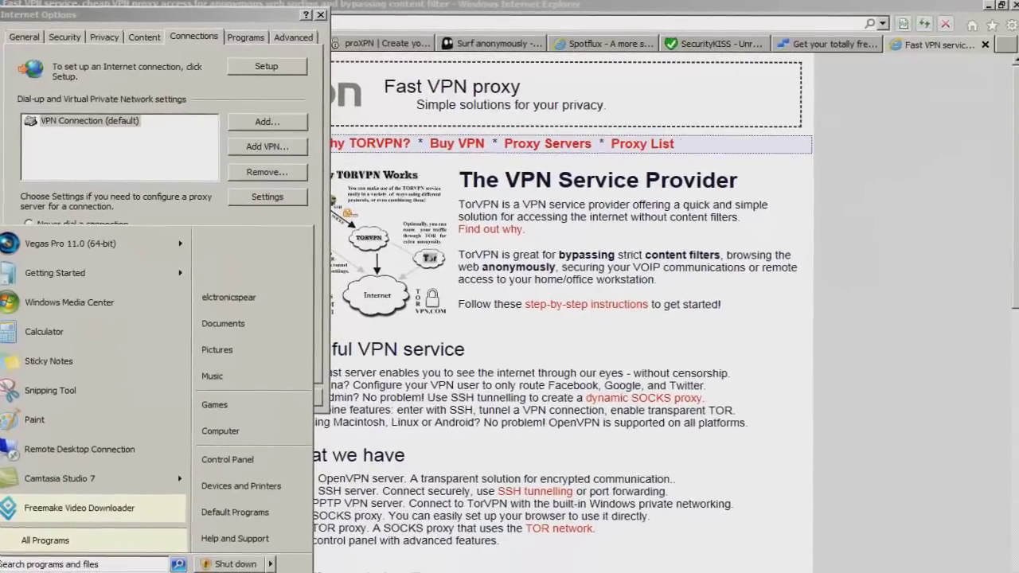
left_click(230, 464)
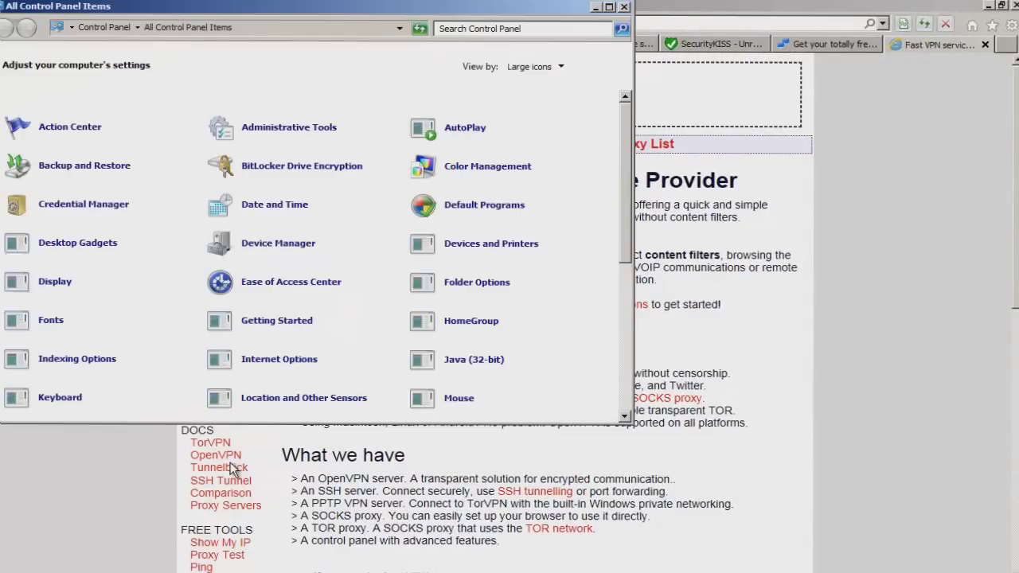
scroll(613, 238, "down", 5)
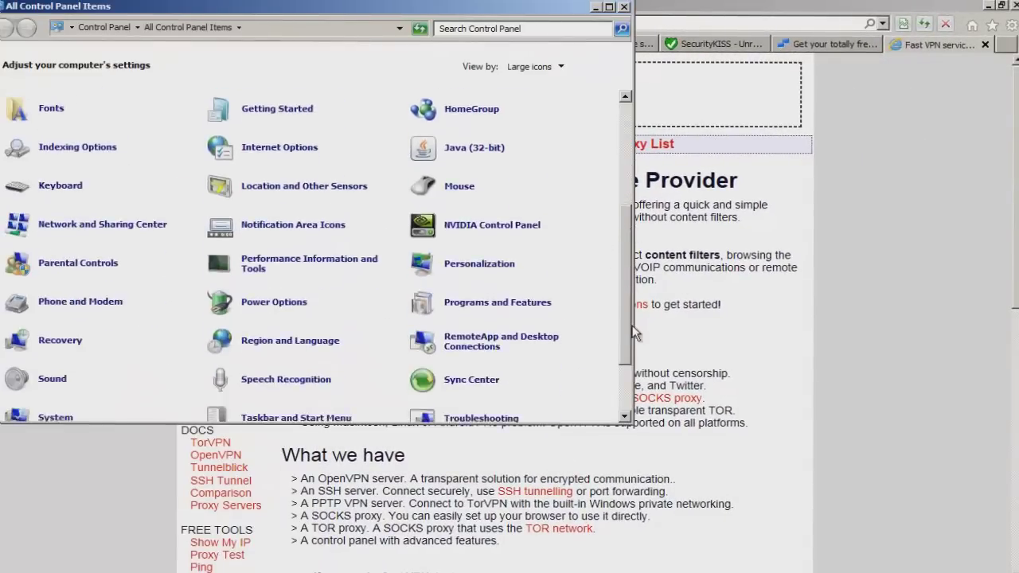
left_click(91, 215)
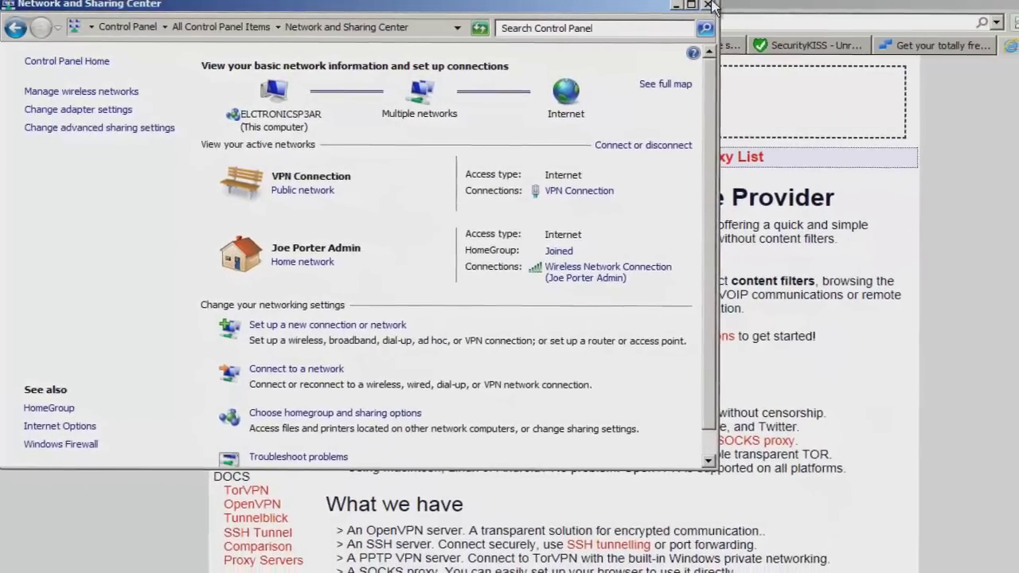
left_click(701, 6)
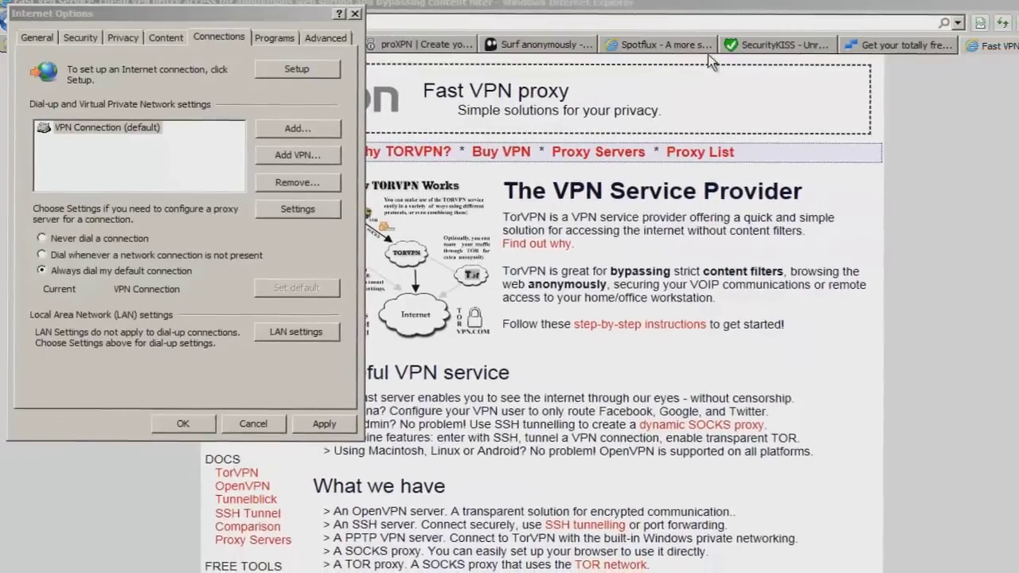
left_click(182, 419)
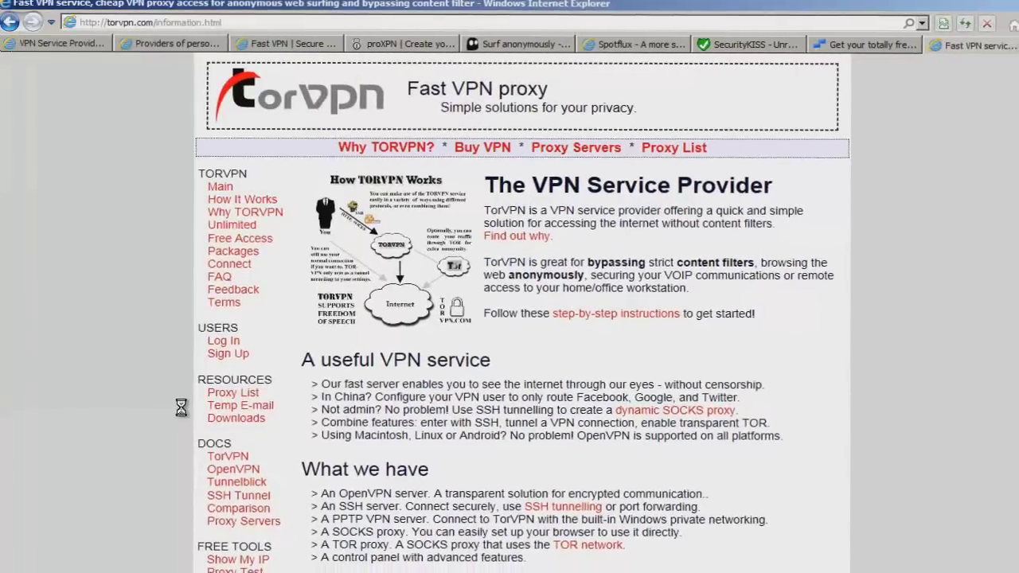